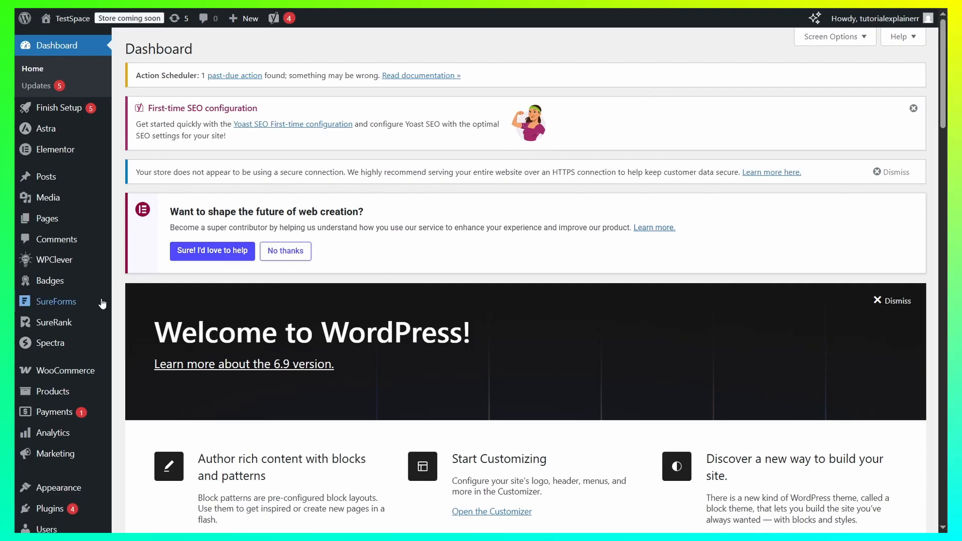
Step: Find the Starter Templates plugin by Brainstorm Force with the search "starter templates", then install and activate it
scroll(64, 328, down, 4)
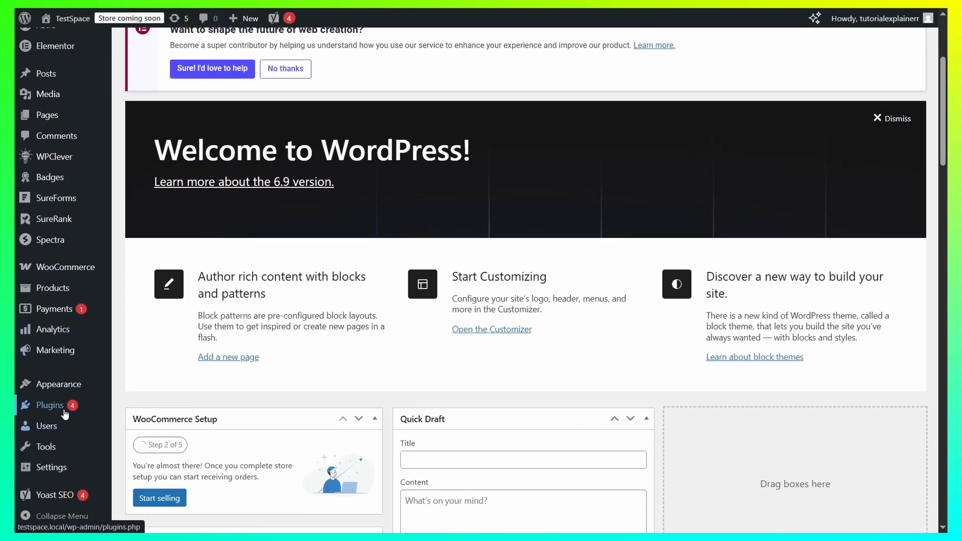
mouse_move(64, 412)
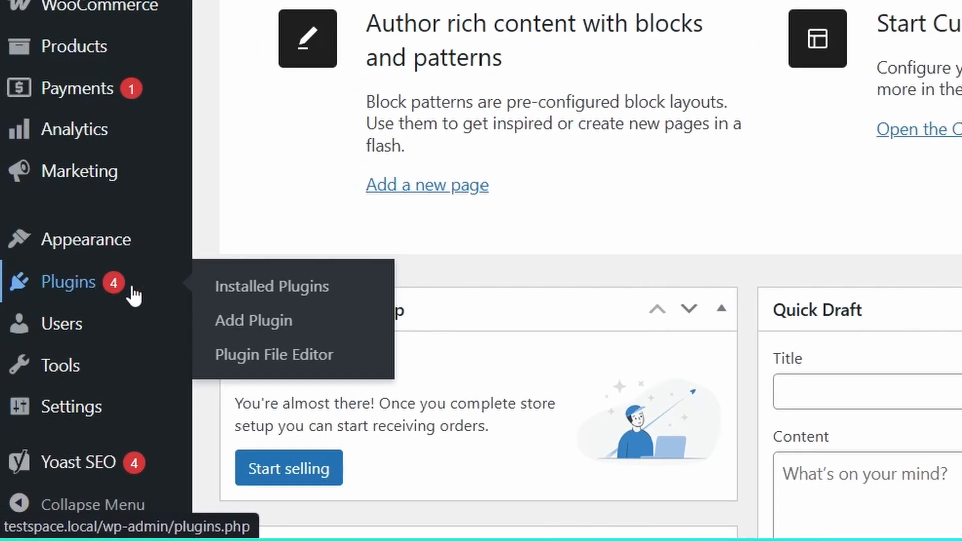
click(301, 330)
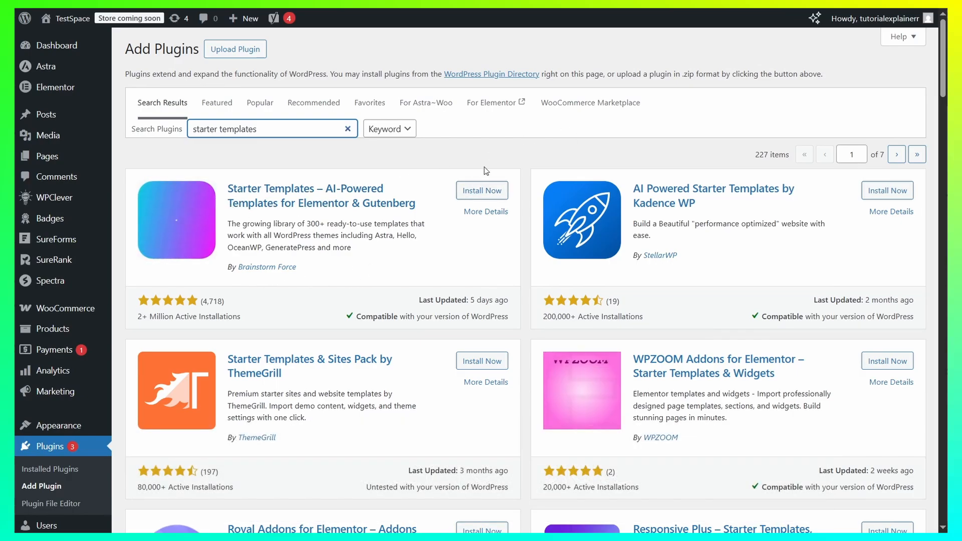
click(483, 192)
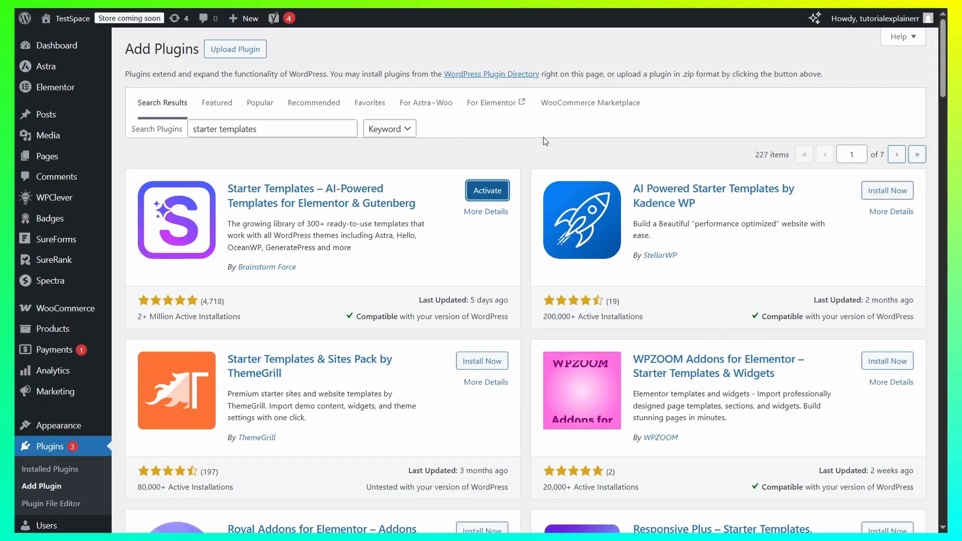
click(497, 191)
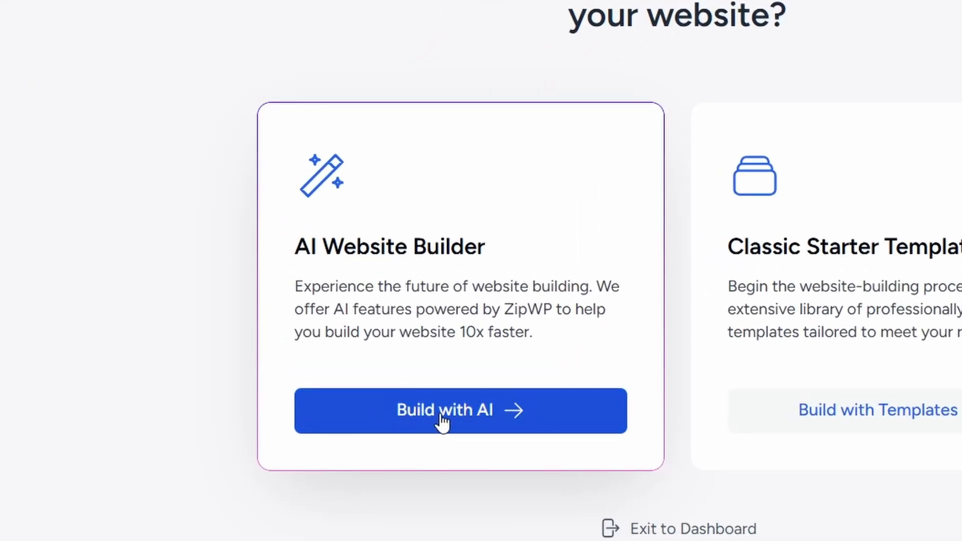
Step: Start the AI Website Builder and enter ExplainSpace as the website name and Education as its type, keeping English as the language
click(489, 412)
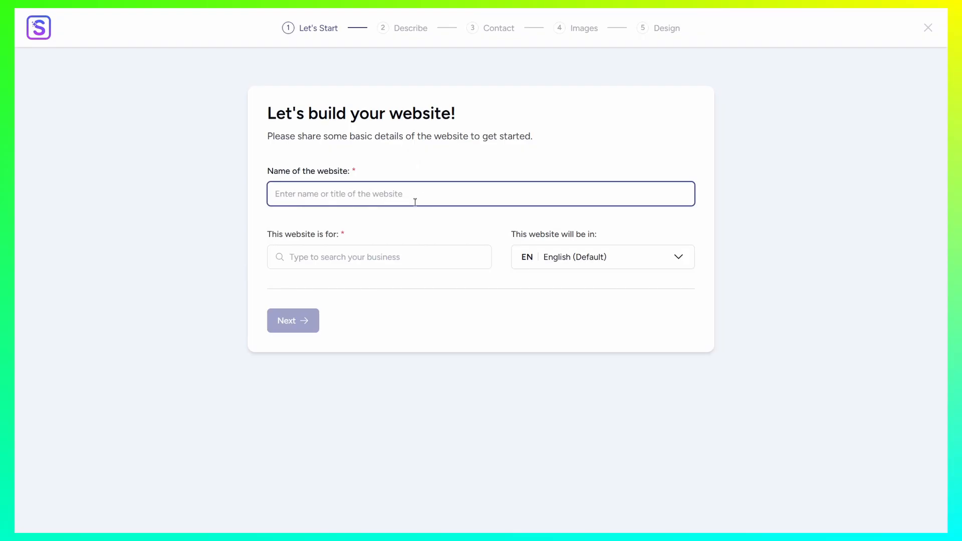
text(ExplainSpace)
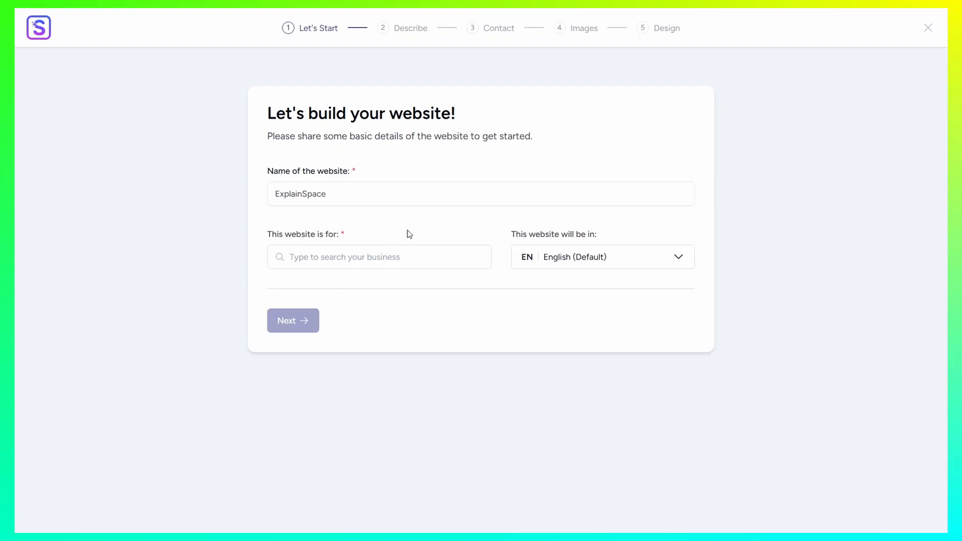
click(364, 259)
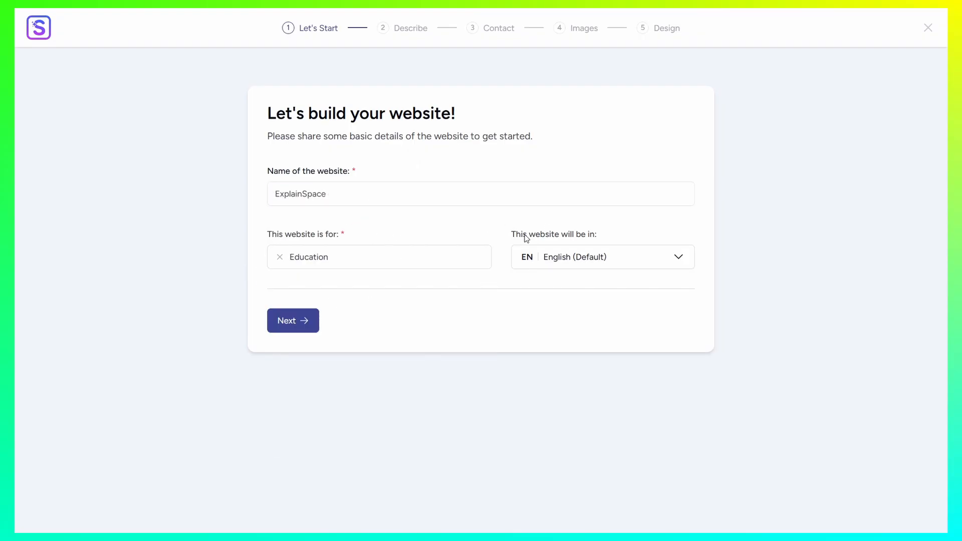
drag(508, 235, 617, 233)
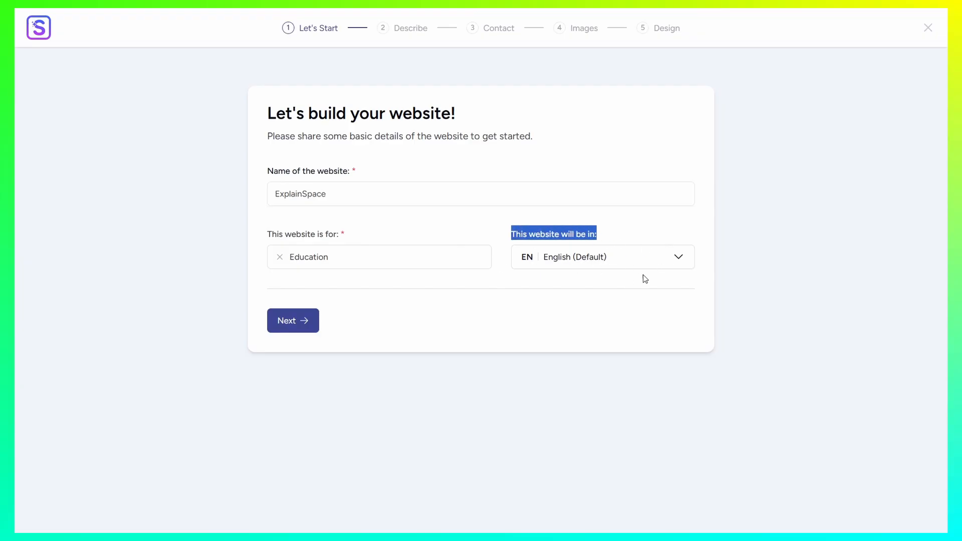
click(304, 330)
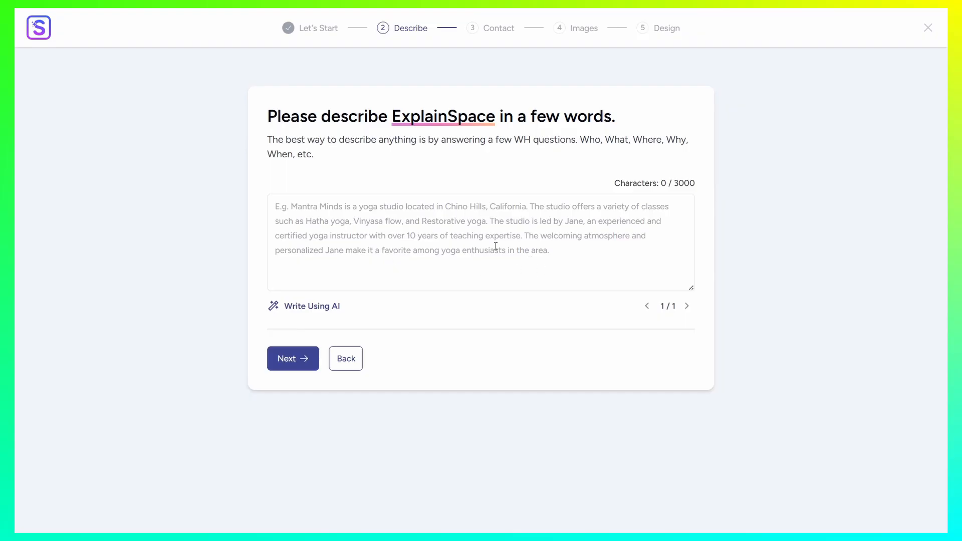
Step: Describe ExplainSpace as an innovative online education platform founded in 2020 in San Francisco, and skip the contact details
click(473, 219)
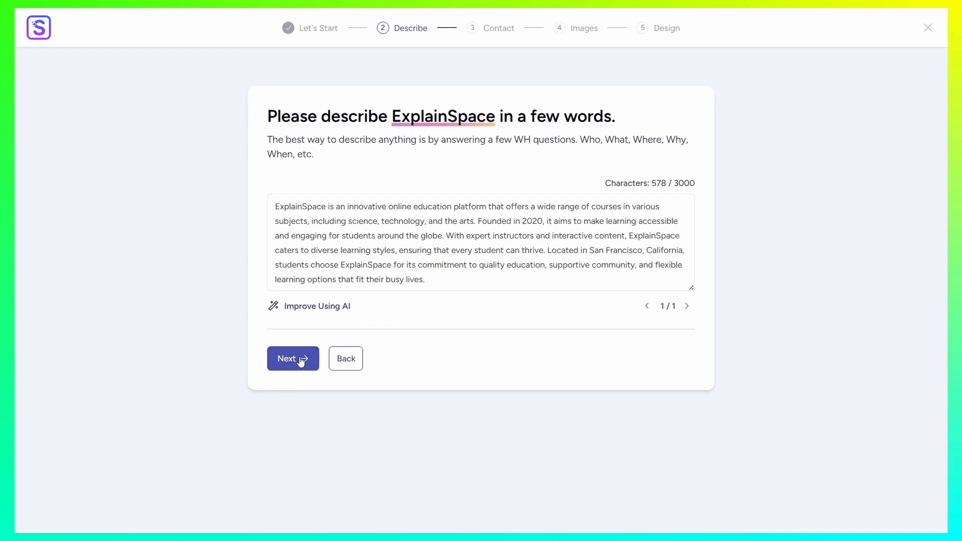
click(300, 361)
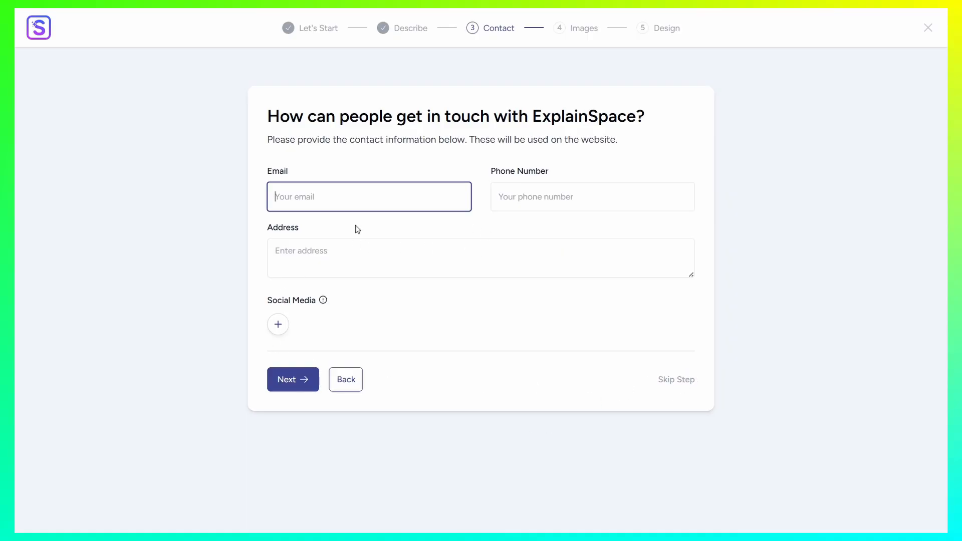
click(679, 386)
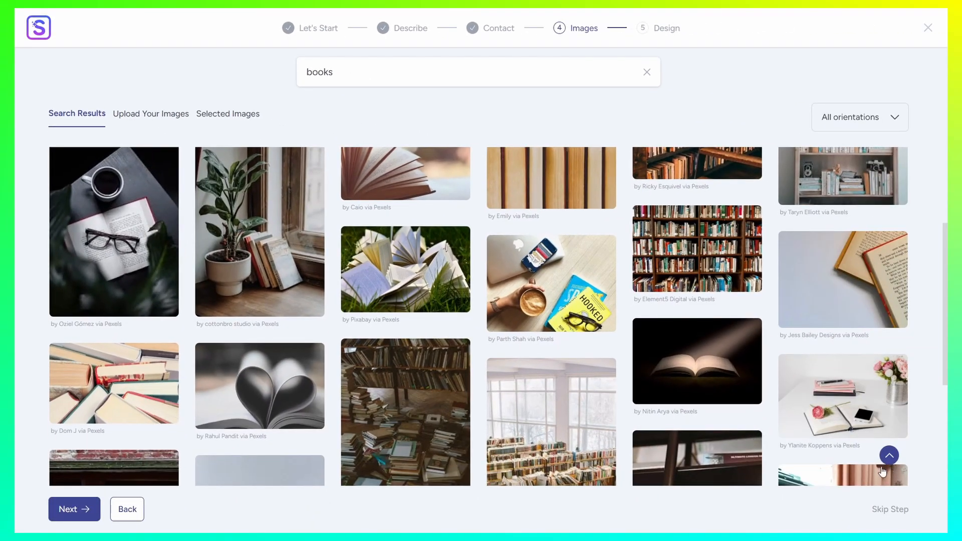
Step: Select seven book and library photos from a "books" image search and continue to the design choice
click(662, 271)
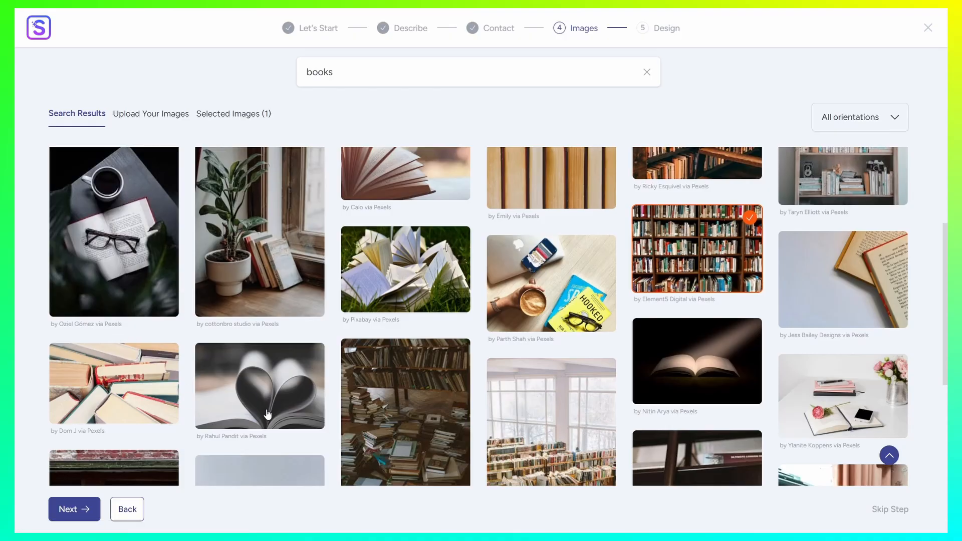
click(129, 278)
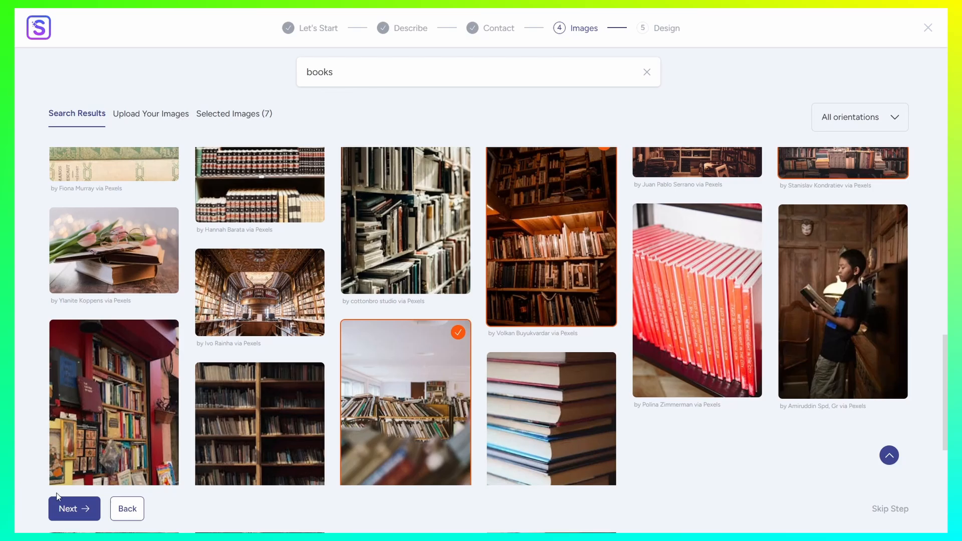
click(70, 510)
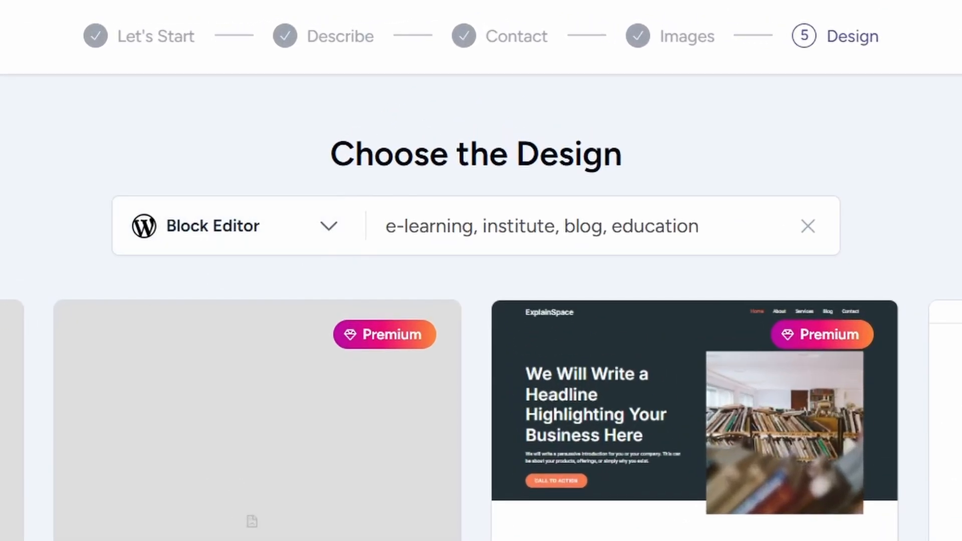
Step: Switch the page builder for the design templates from Block Editor to Elementor
click(273, 238)
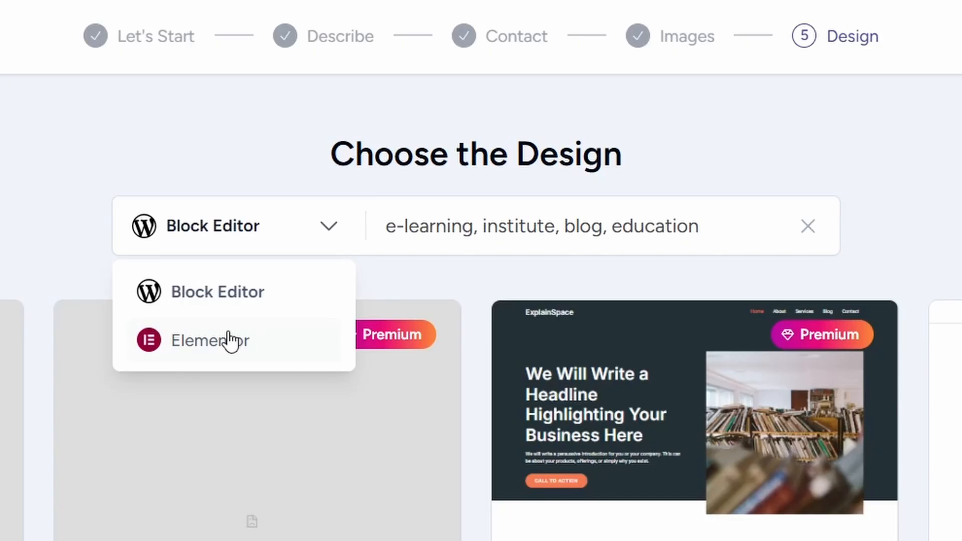
click(205, 341)
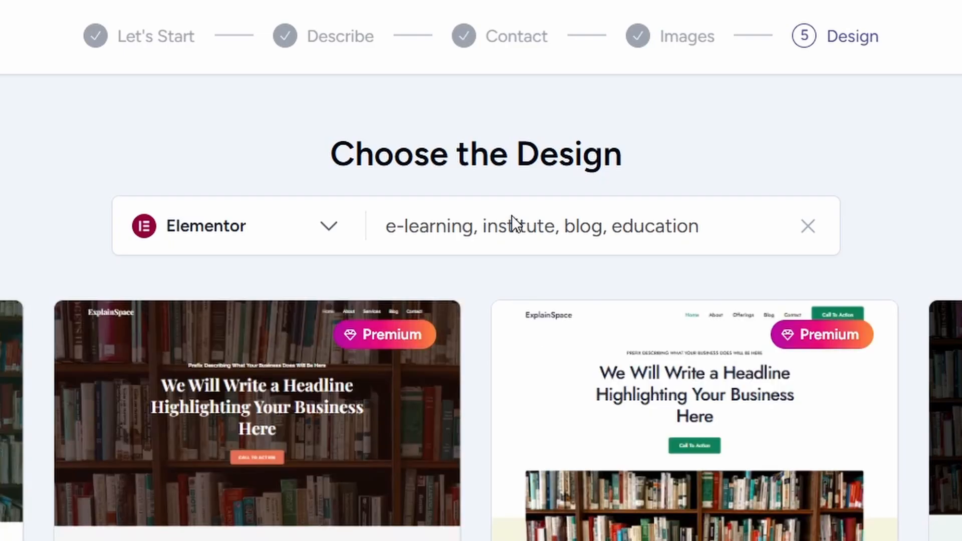
click(312, 224)
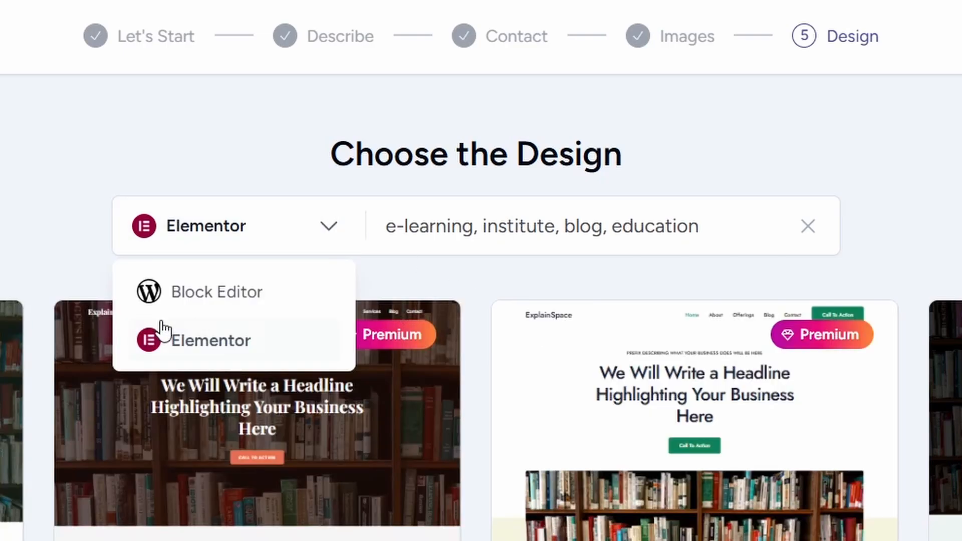
click(23, 143)
Step: Choose the non-premium Option 5 design and look through its preview page
scroll(236, 310, down, 5)
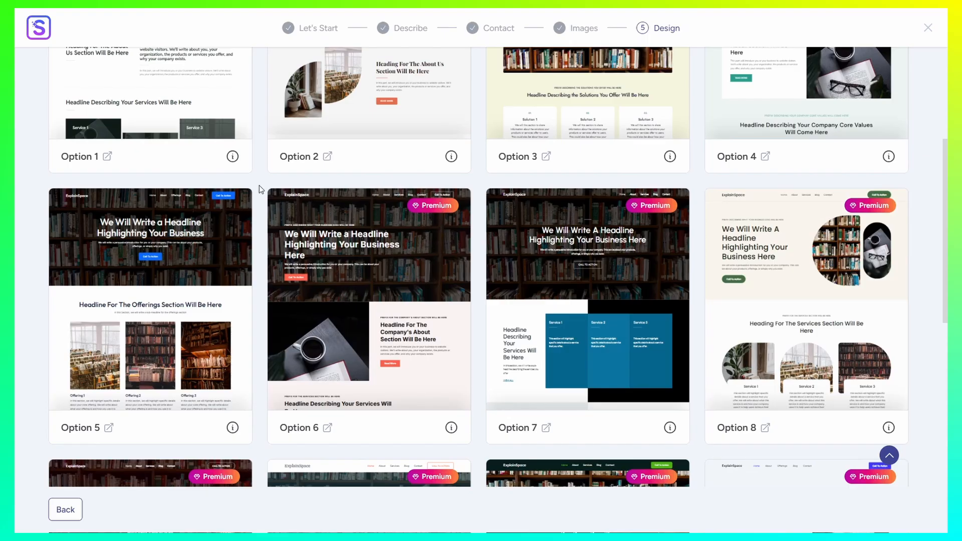
click(185, 243)
scroll(494, 268, down, 5)
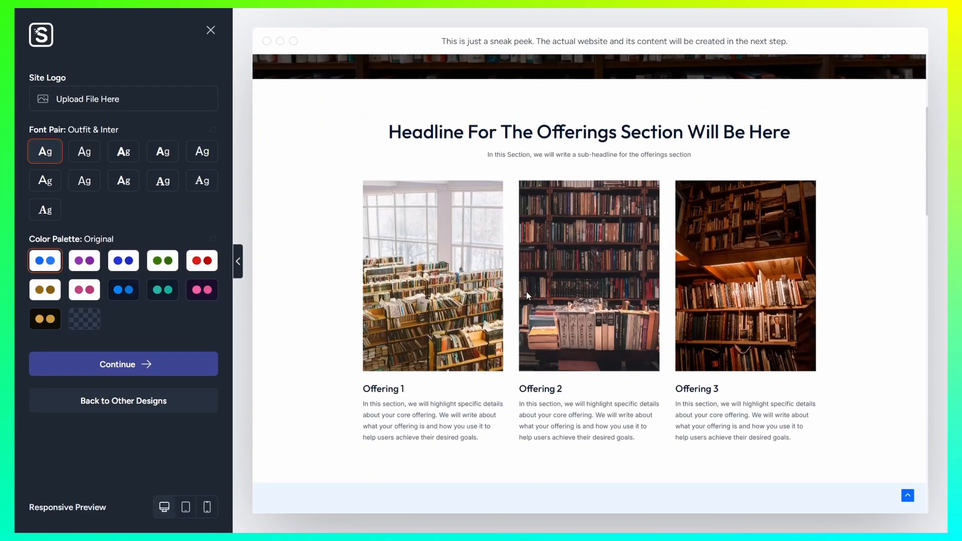
scroll(455, 297, down, 10)
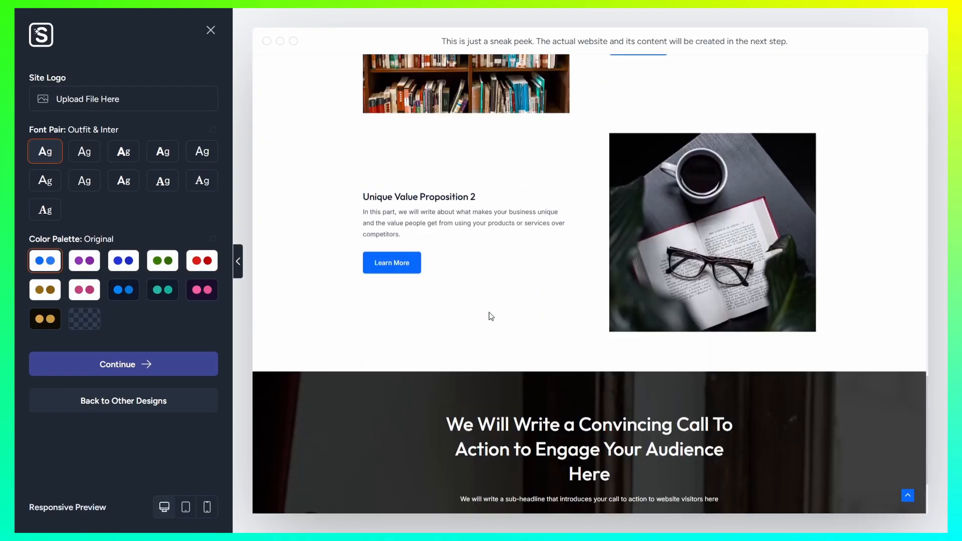
Step: Try the Work Sans & Inter font pair and the dark blue Style 7 color palette on the design preview
click(85, 151)
click(126, 151)
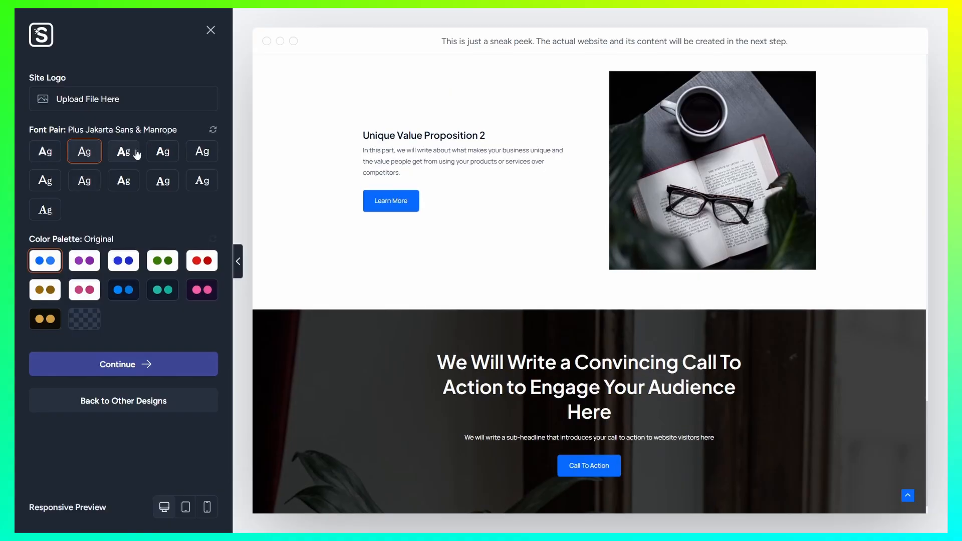
click(169, 156)
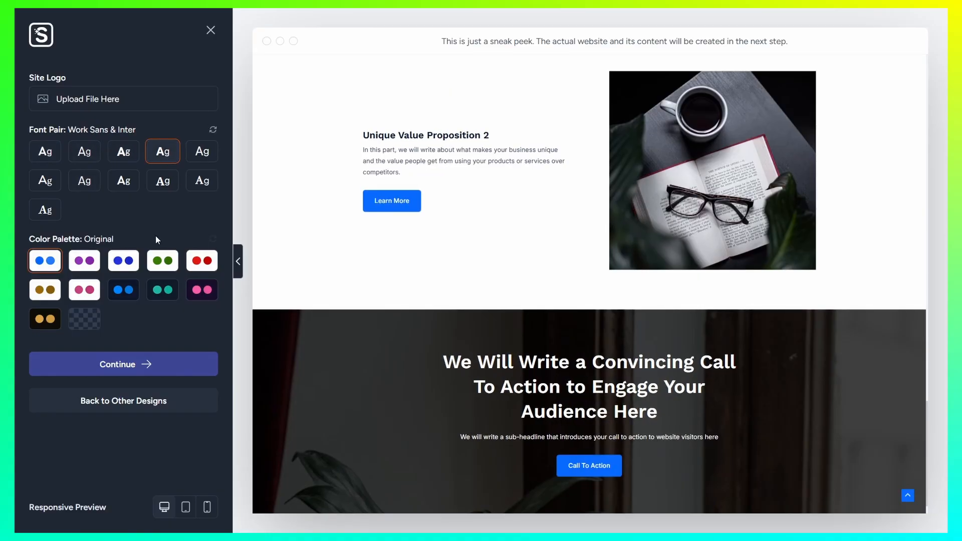
click(121, 261)
click(126, 291)
scroll(447, 308, up, 5)
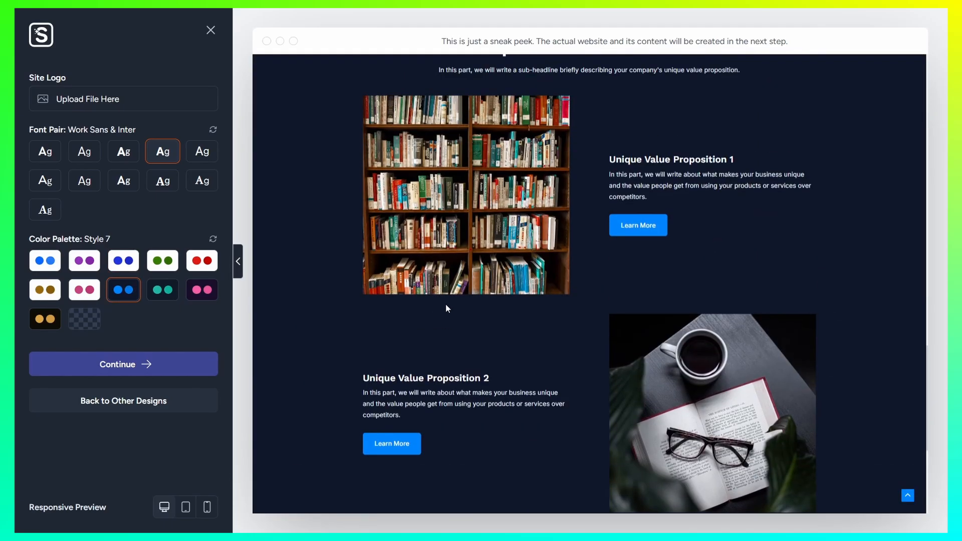
Step: Apply the black and gold Style 10 color palette and the IBM Plex Serif & Inter font pair to the design
click(44, 319)
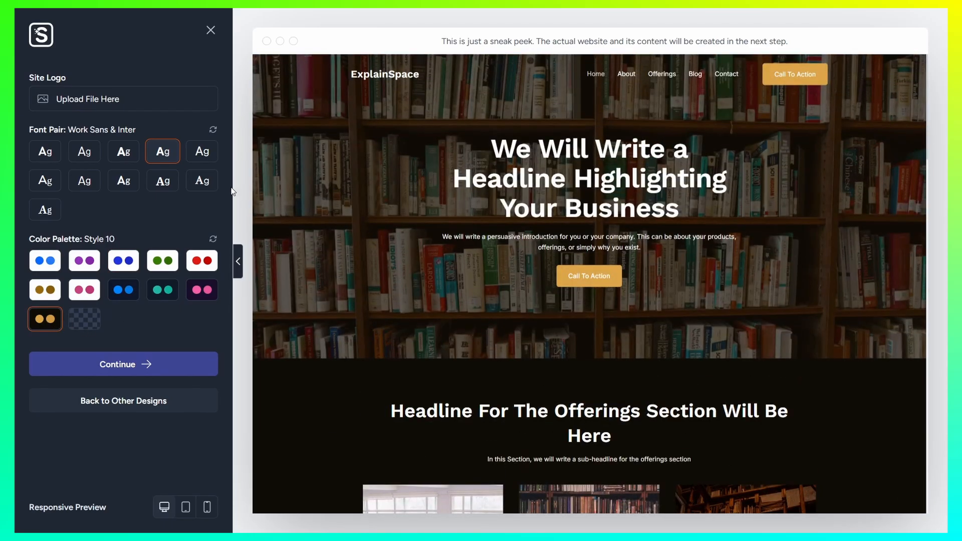
click(161, 181)
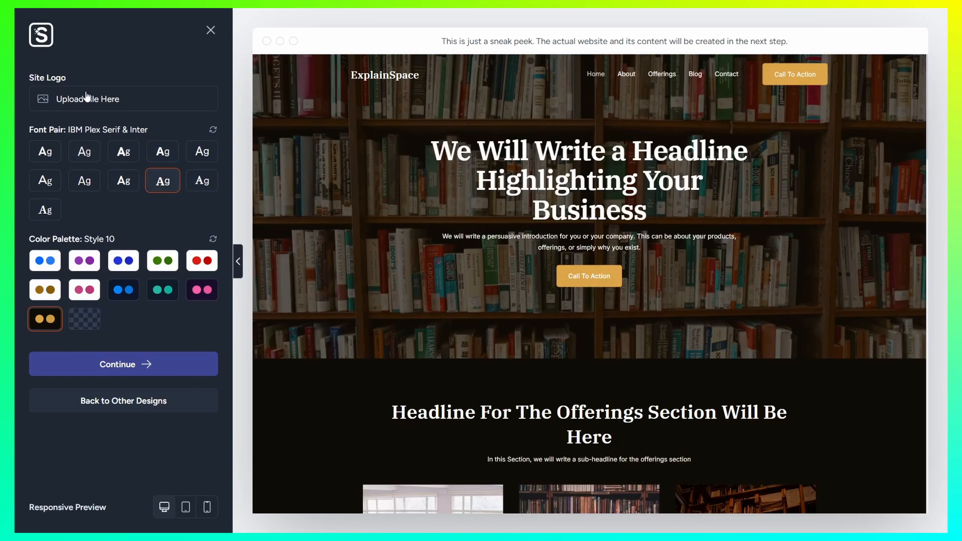
Step: Set Tutorial.png from the media library as the site logo and continue to the feature selection
click(89, 100)
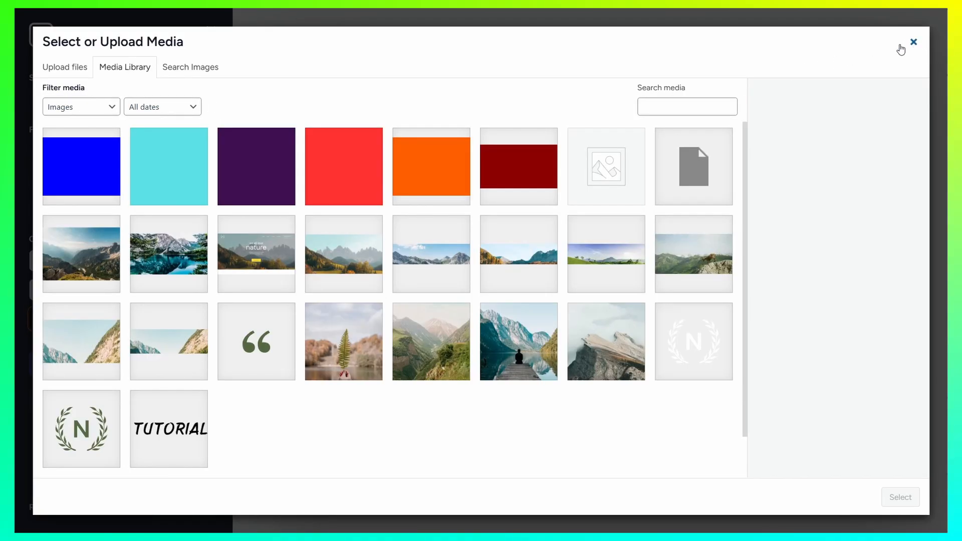
click(182, 435)
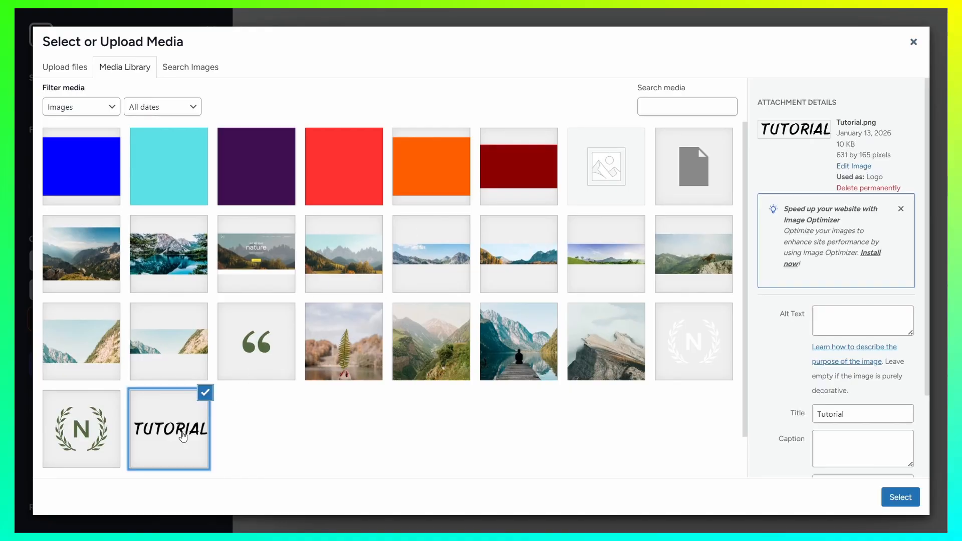
click(897, 497)
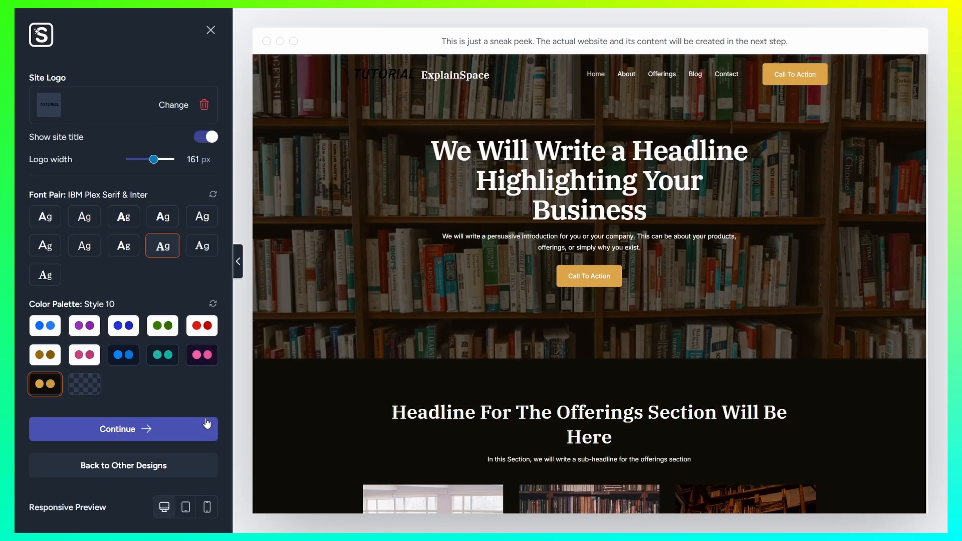
click(141, 430)
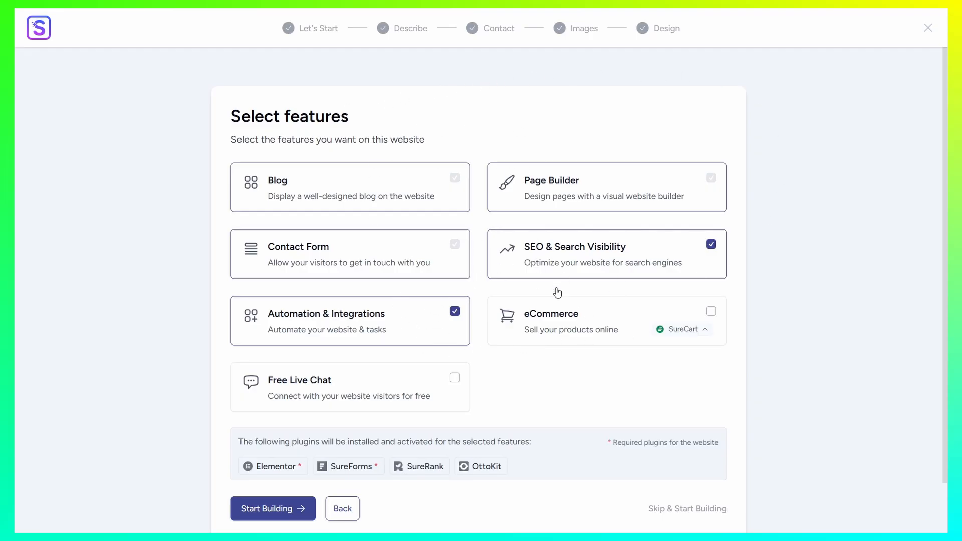
Step: Add the eCommerce feature with SureCart and start building the site, proceeding to ZipWP account creation
click(711, 313)
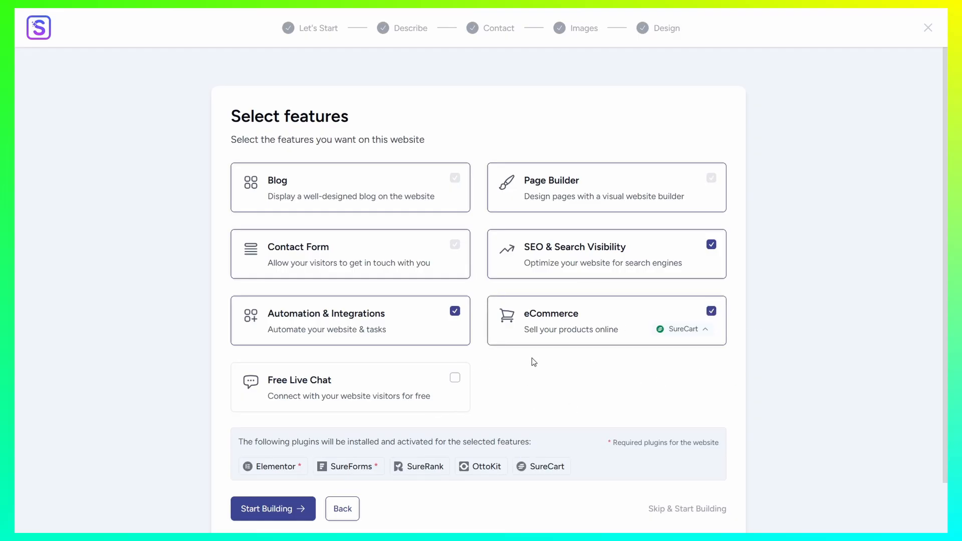
scroll(531, 357, down, 2)
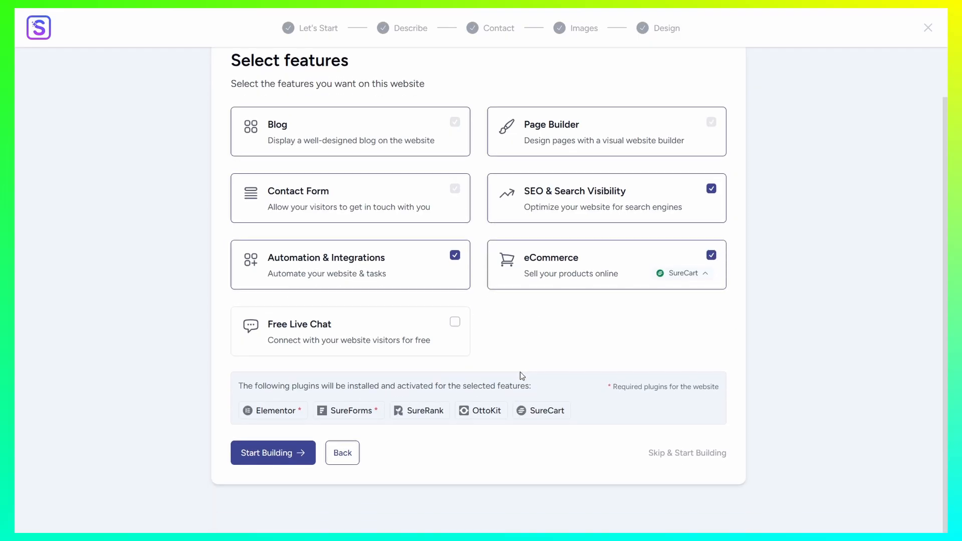
click(273, 453)
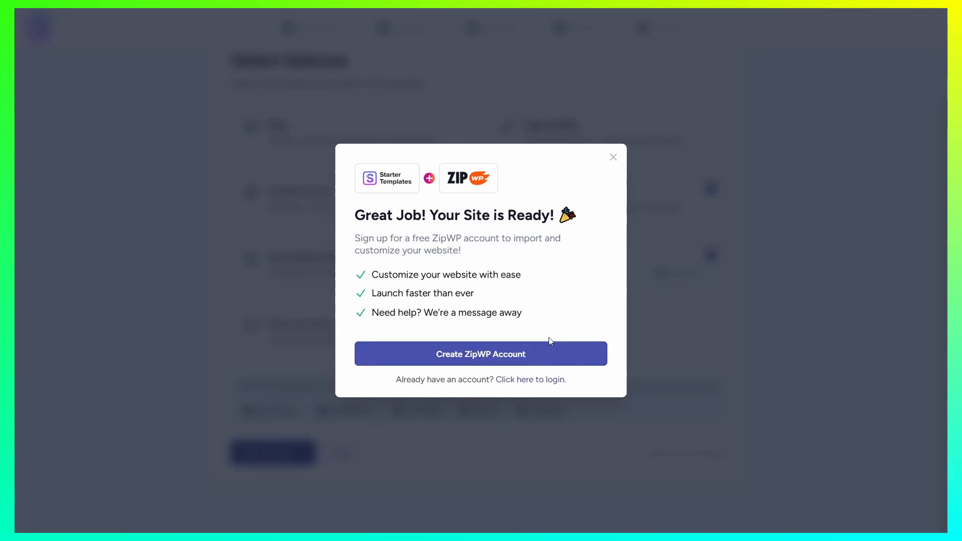
click(479, 360)
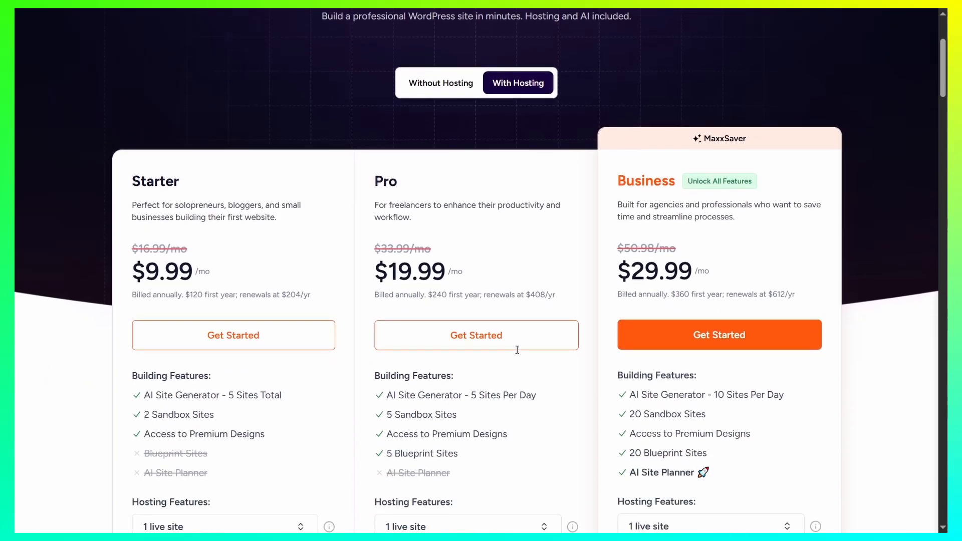
Step: Choose the Free ZipWP plan and start building the website with the selected features
scroll(515, 350, down, 12)
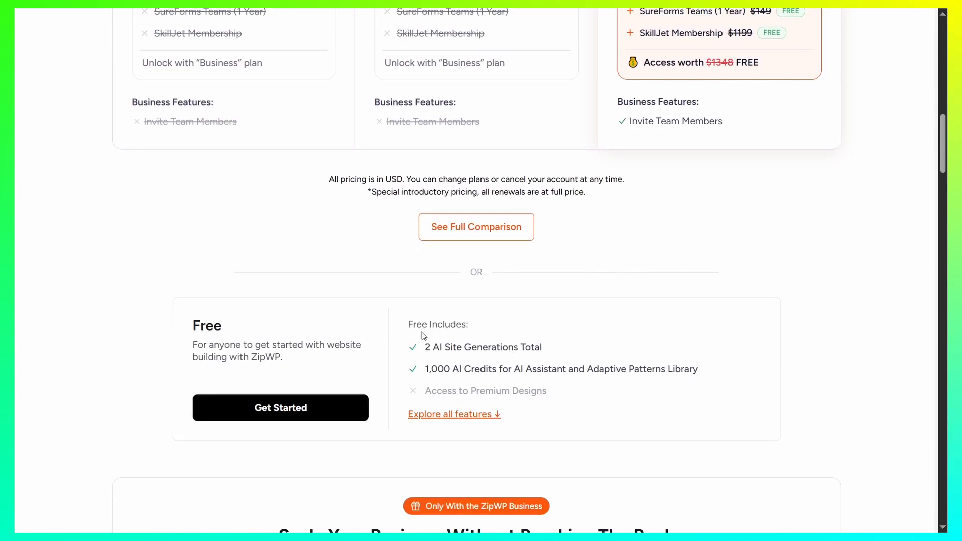
click(283, 410)
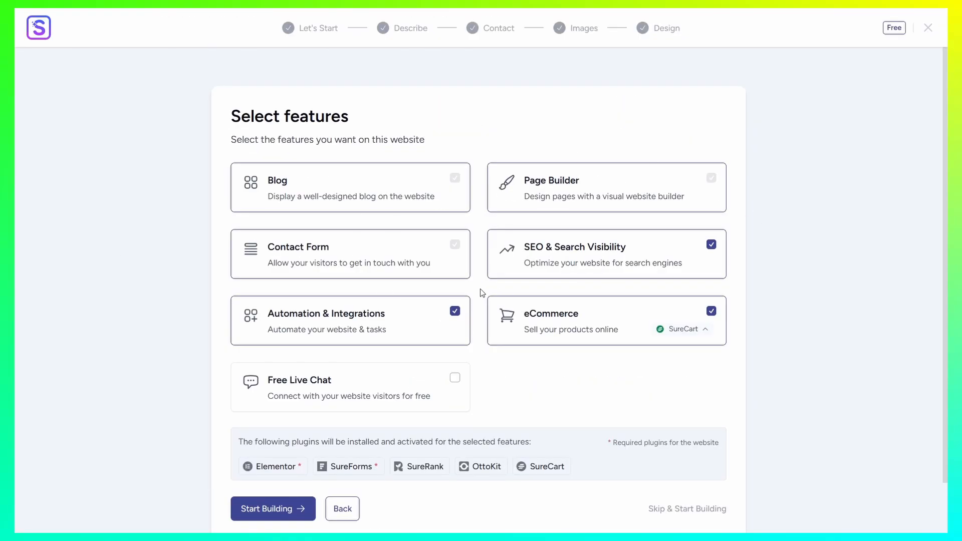
scroll(476, 311, down, 1)
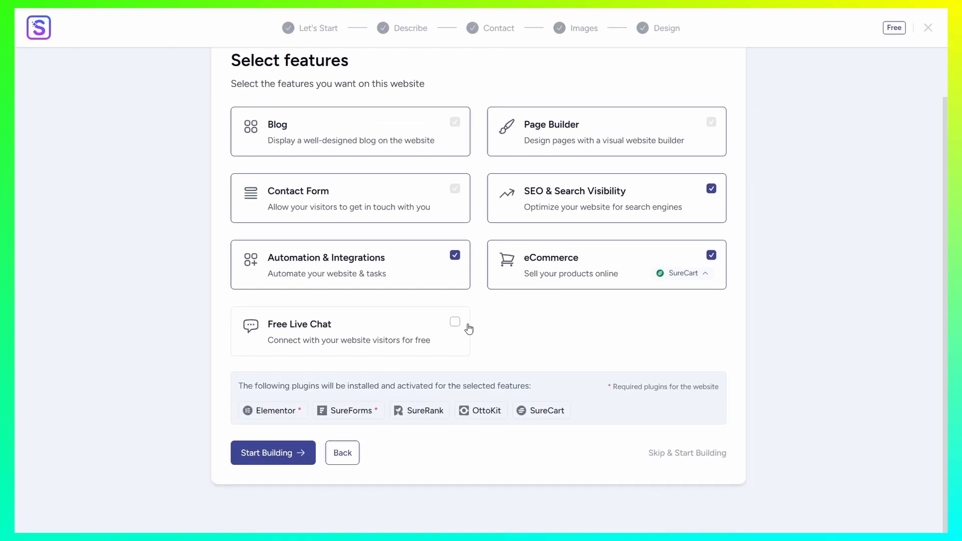
click(287, 457)
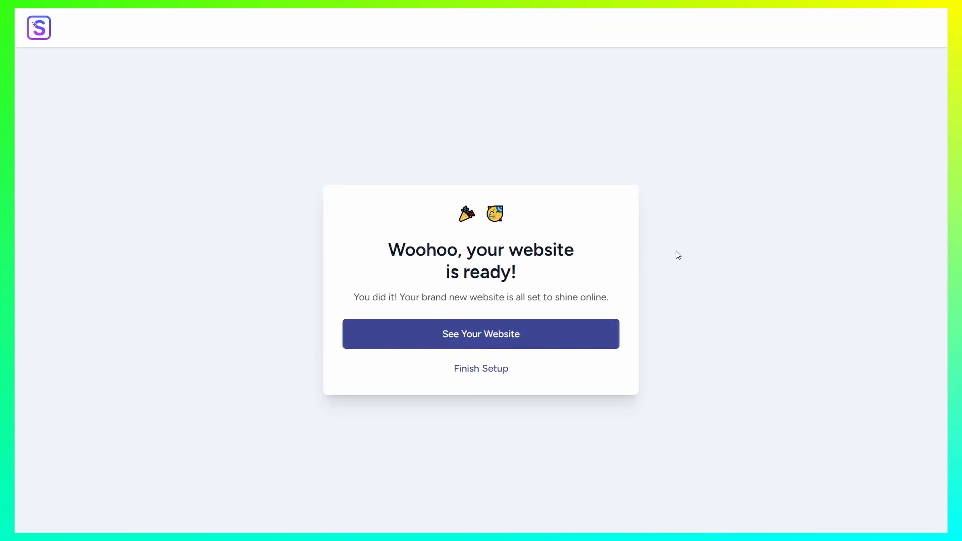
Step: Open the finished website and examine its home page from the hero section through the service cards to the contact section and footer
click(509, 332)
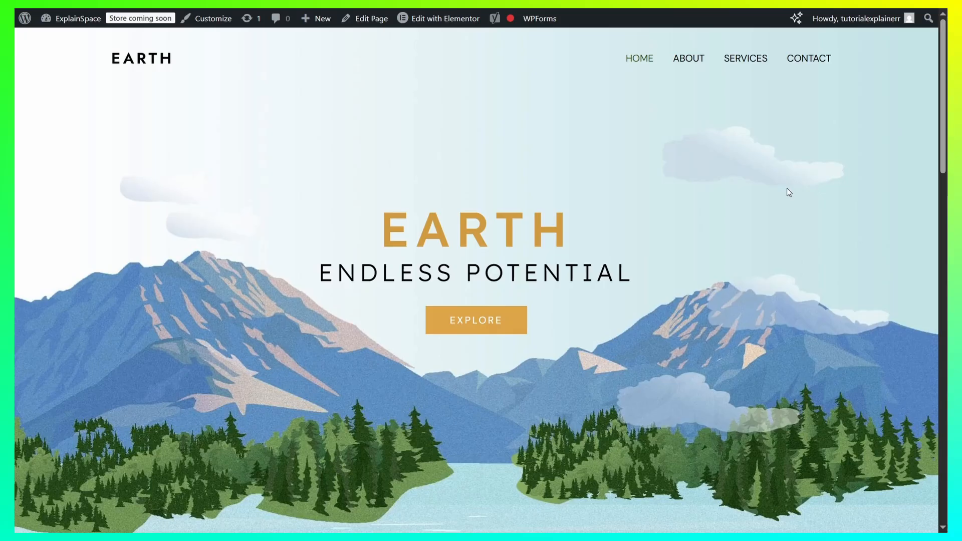
scroll(707, 165, down, 20)
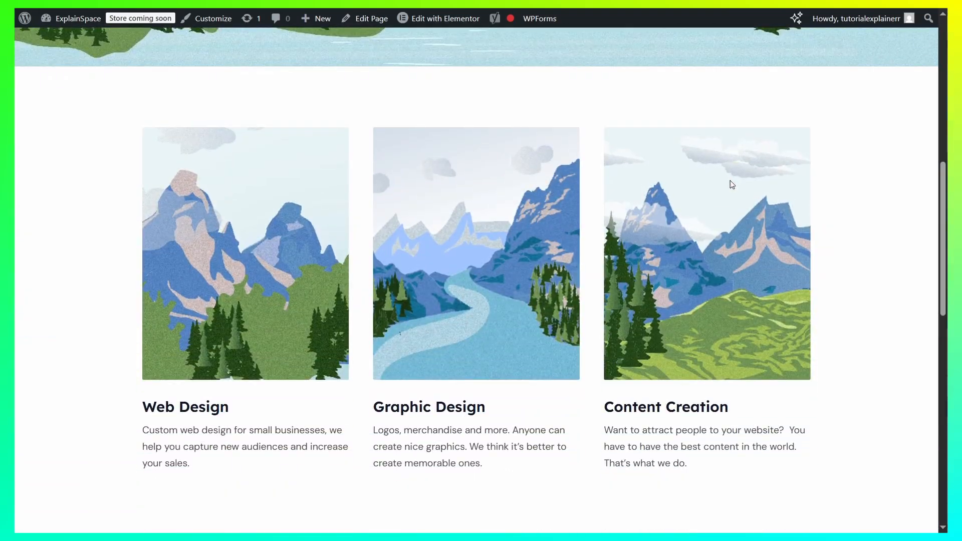
scroll(657, 267, up, 20)
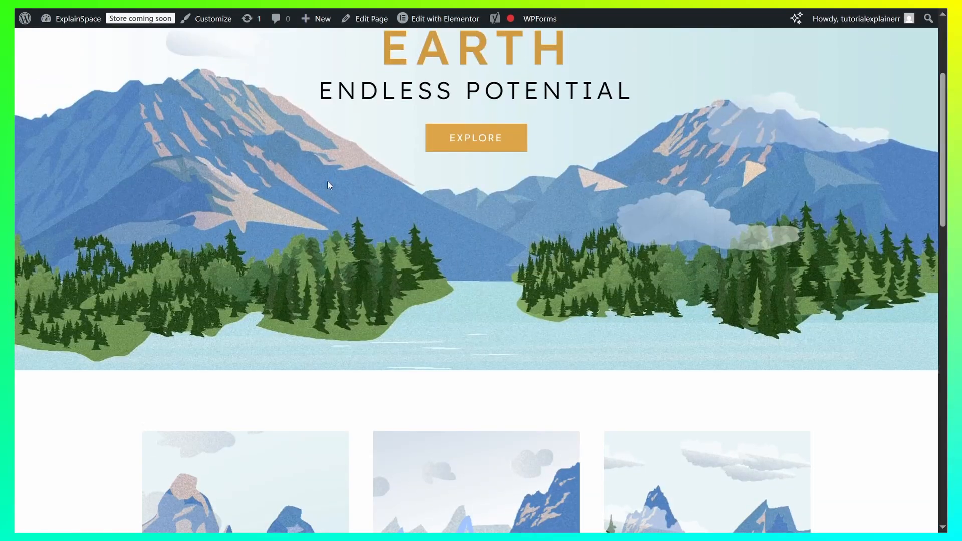
scroll(521, 116, up, 3)
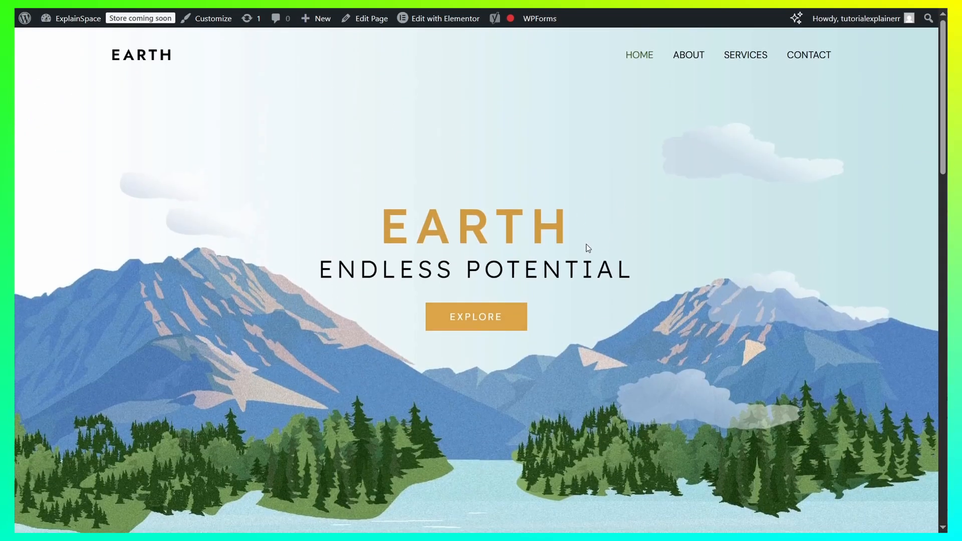
scroll(584, 242, down, 15)
scroll(672, 301, down, 1)
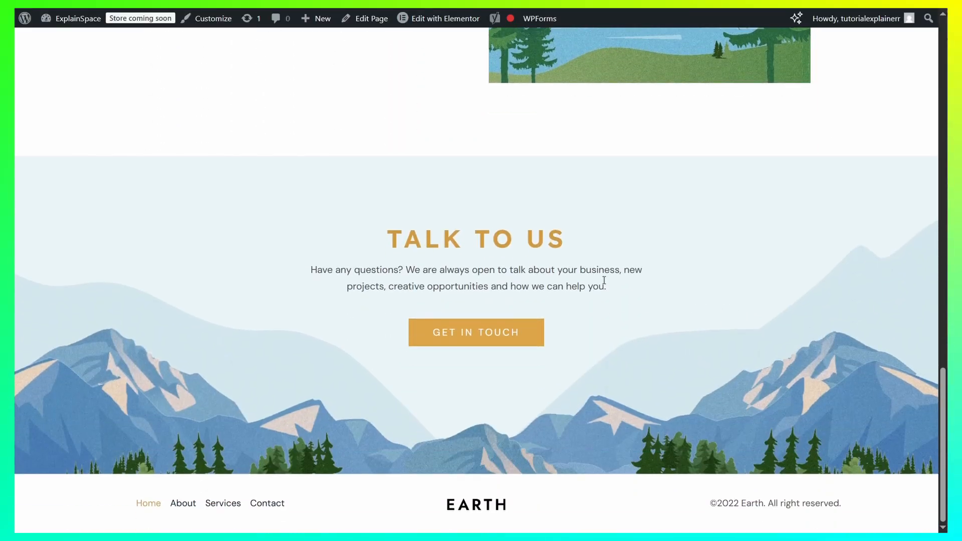
scroll(556, 303, up, 17)
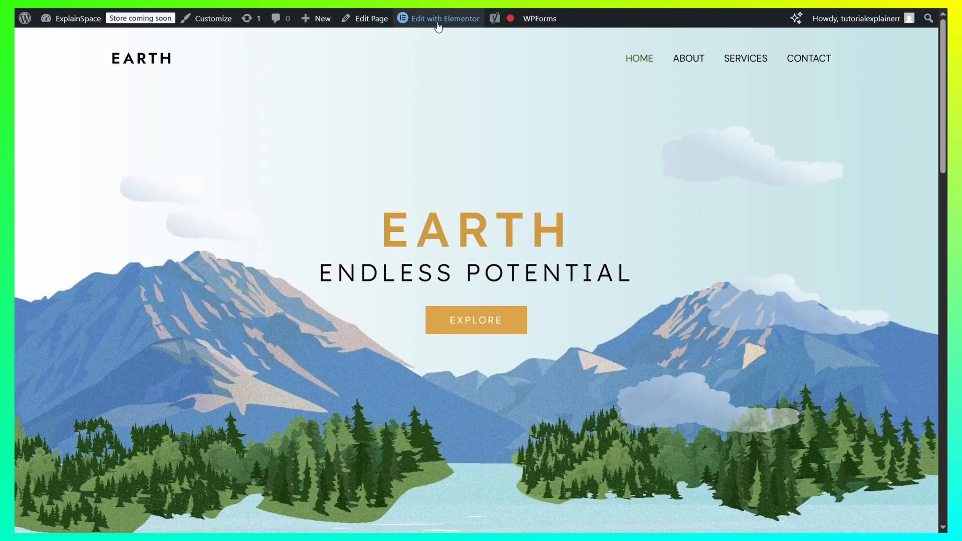
mouse_move(438, 26)
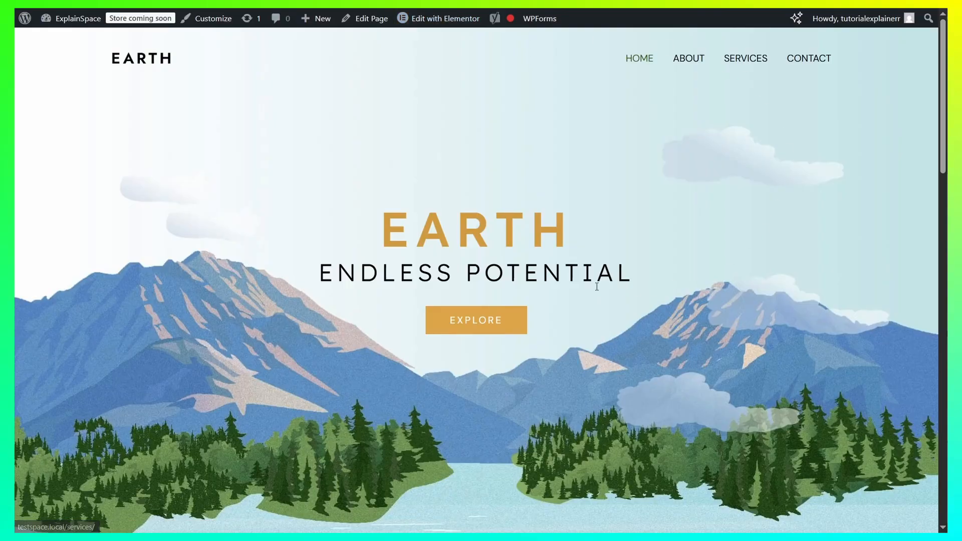
scroll(568, 287, down, 8)
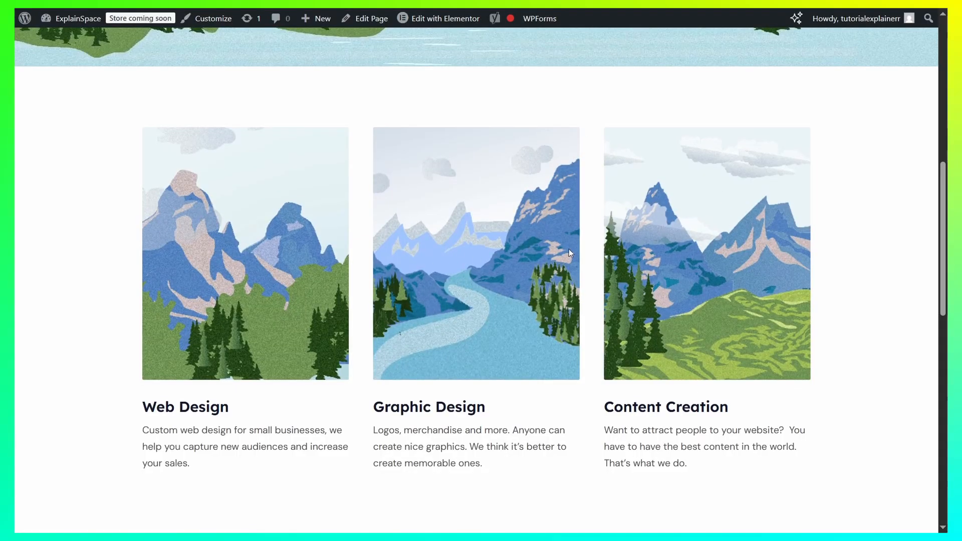
scroll(521, 260, down, 10)
scroll(676, 298, down, 2)
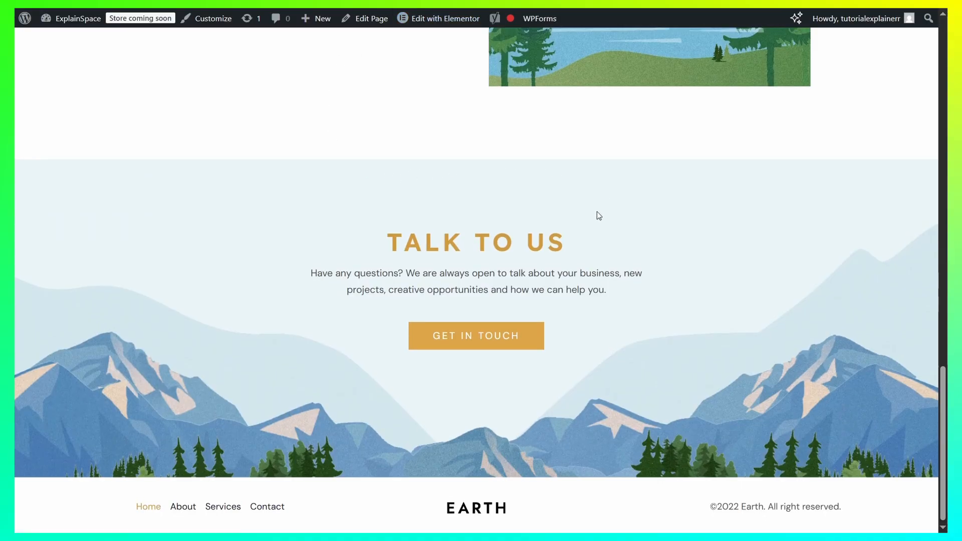
scroll(596, 212, up, 10)
scroll(595, 212, up, 5)
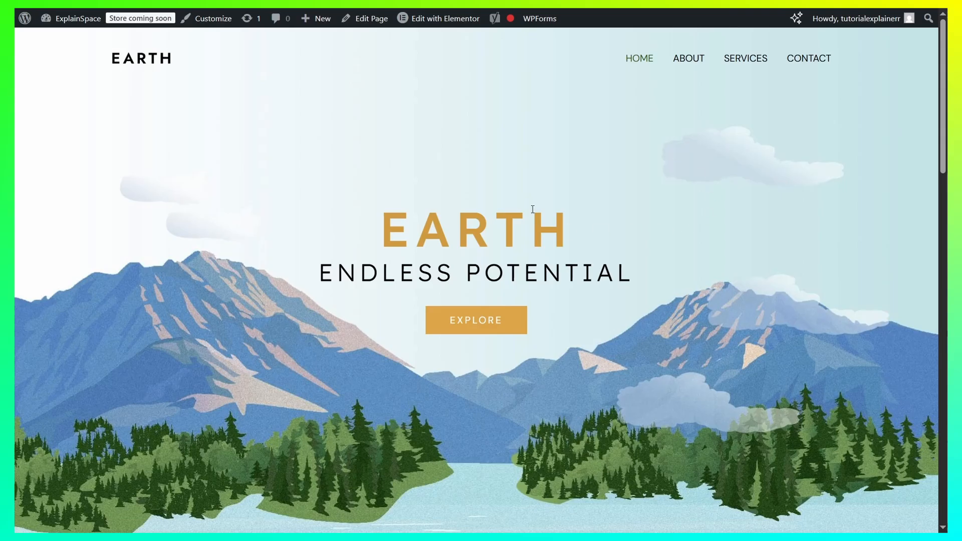
scroll(640, 277, down, 5)
scroll(702, 280, up, 5)
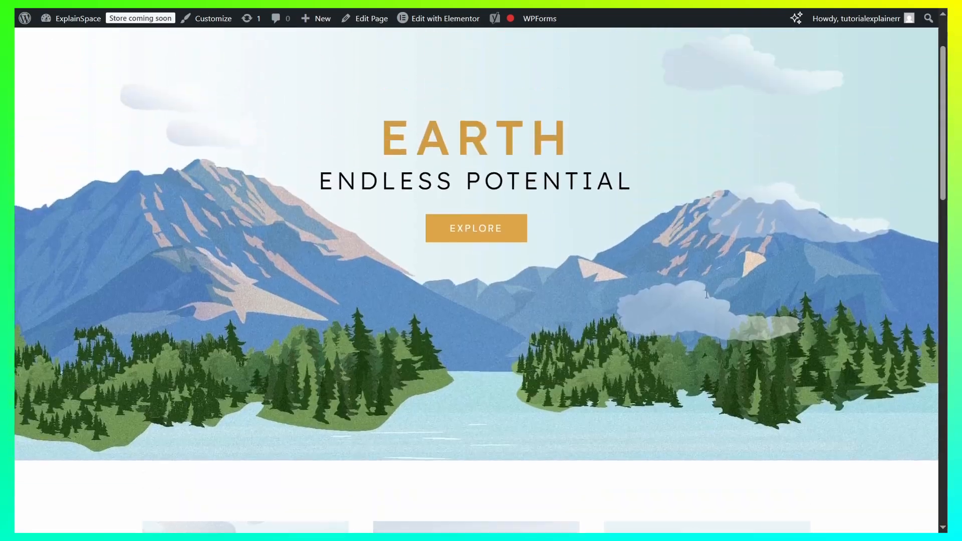
scroll(522, 258, down, 1)
scroll(522, 259, up, 1)
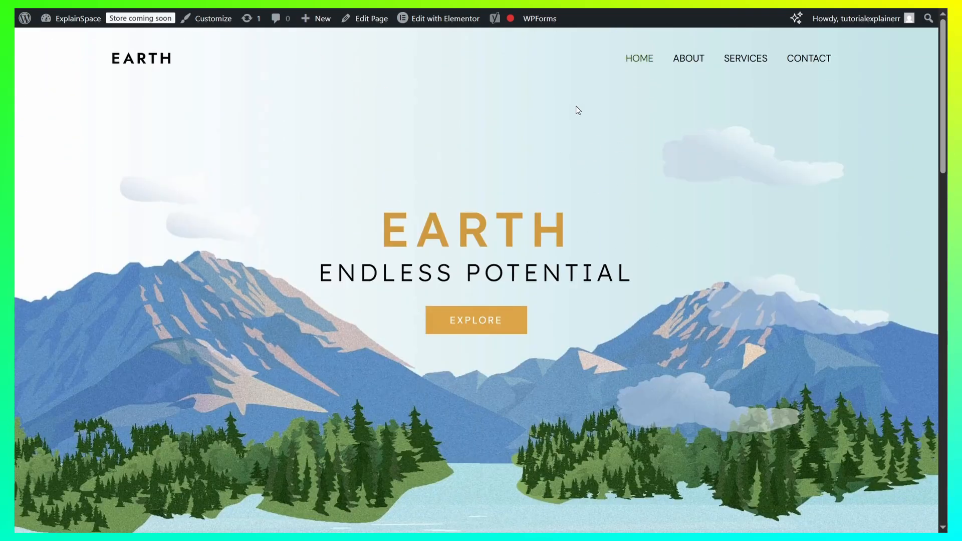